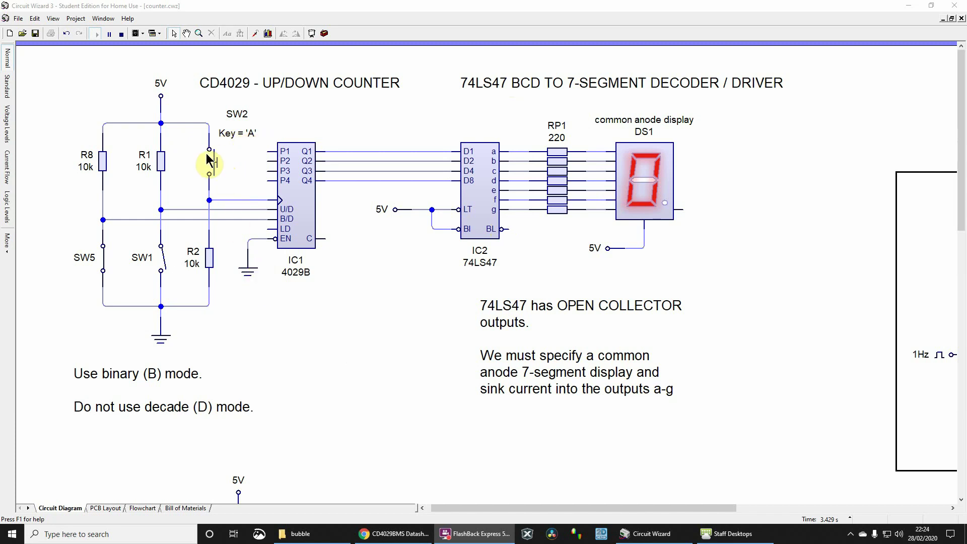
Close SW2 and clock the counter with A up through 9, wrapping to 0, then on to 5
{"action": "left_click", "coordinate": [214, 166]}
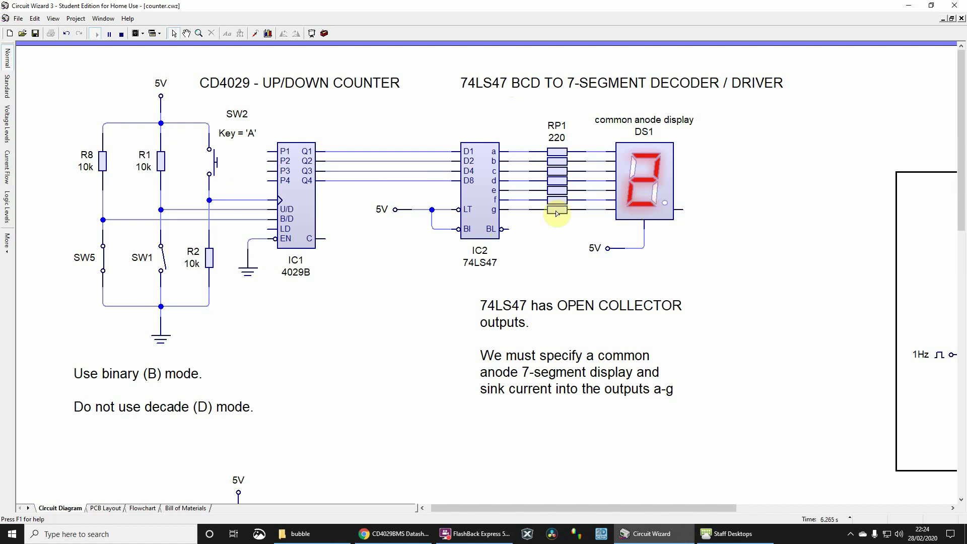
{"action": "key", "text": "a"}
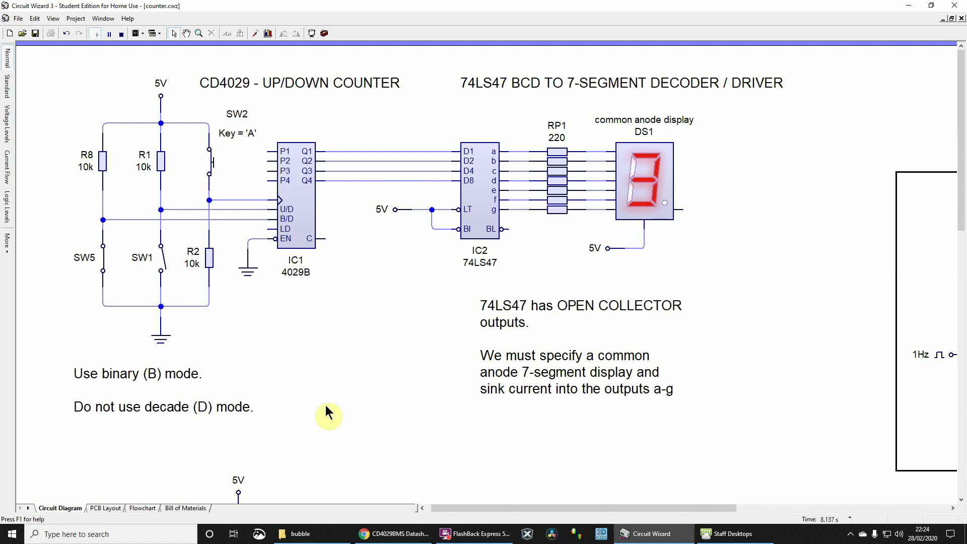
{"action": "key", "text": "a"}
{"action": "key", "text": "a"}
{"action": "key", "text": "a"}
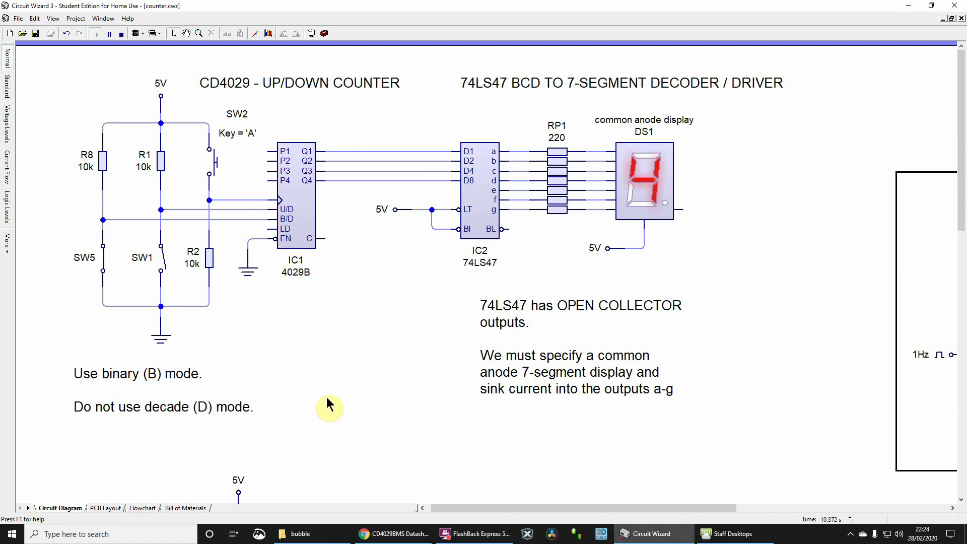
{"action": "key", "text": "a"}
{"action": "key", "text": "a"}
{"action": "key", "text": "a"}
{"action": "key", "text": "a"}
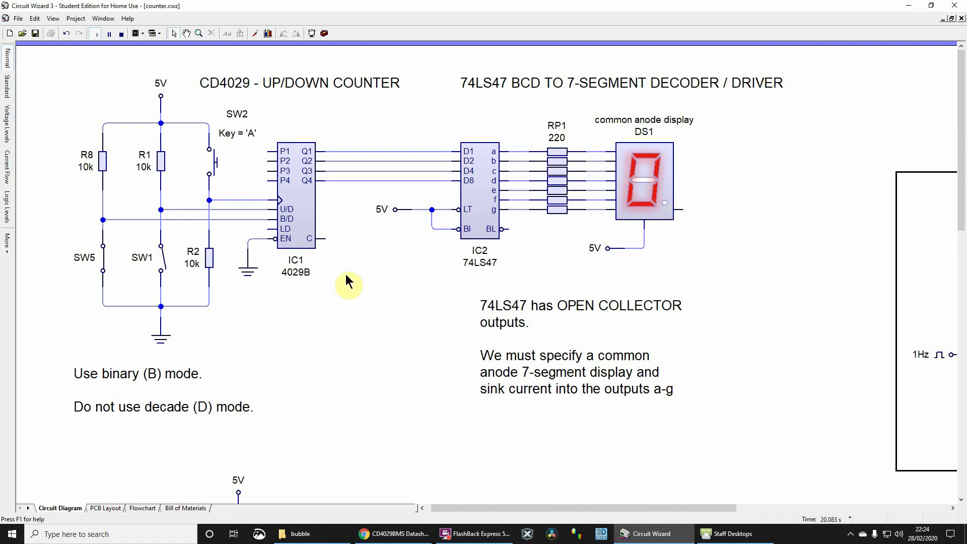
{"action": "key", "text": "a"}
{"action": "key", "text": "a"}
{"action": "key", "text": "a"}
{"action": "key", "text": "a"}
{"action": "key", "text": "a"}
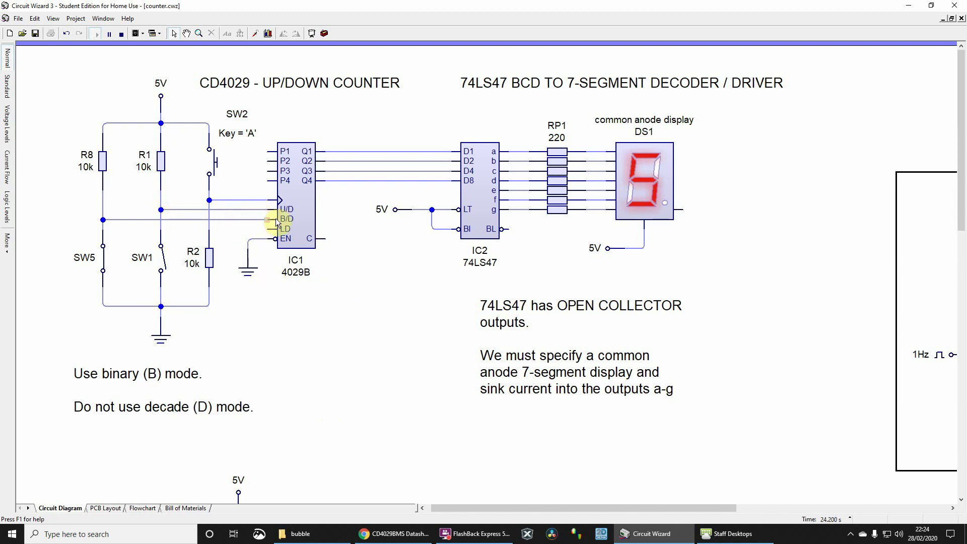
{"action": "mouse_move", "coordinate": [269, 211]}
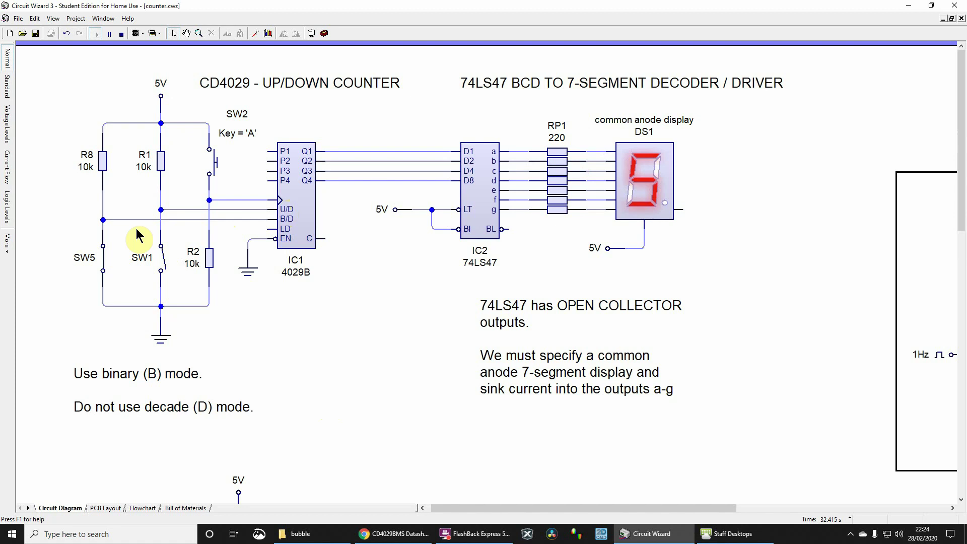
Show logic levels, close SW1 to count down from 5, then close SW5 for decade mode
{"action": "left_click", "coordinate": [7, 207]}
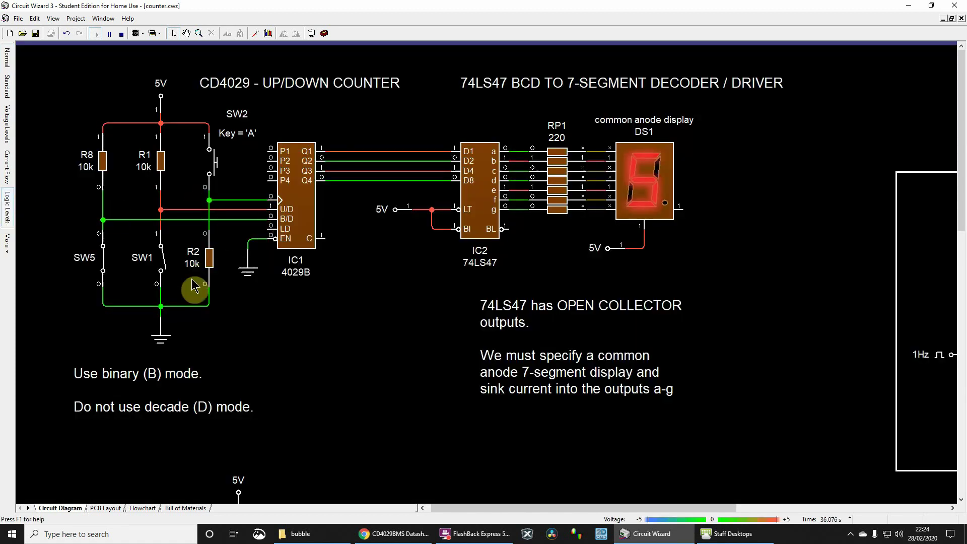
{"action": "left_click", "coordinate": [163, 264]}
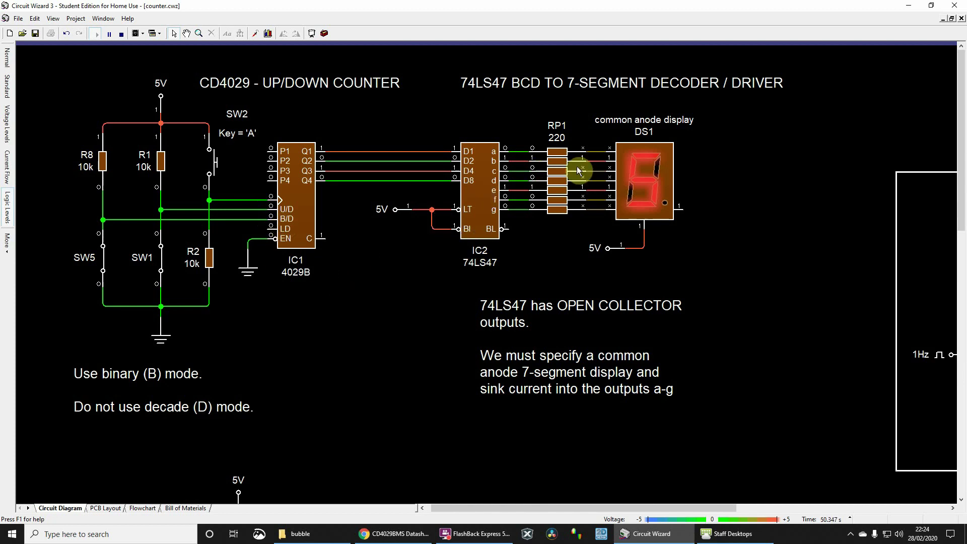
{"action": "key", "text": "a"}
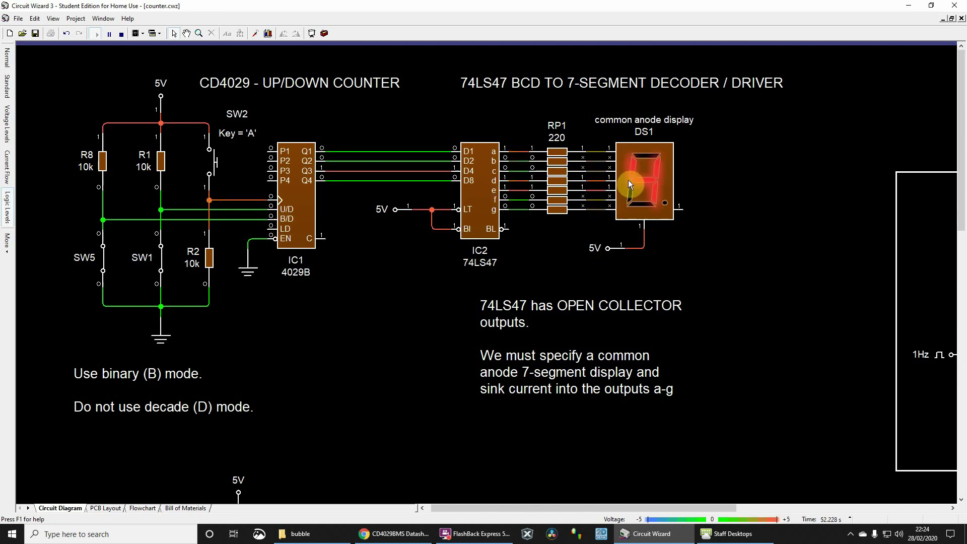
{"action": "key", "text": "a"}
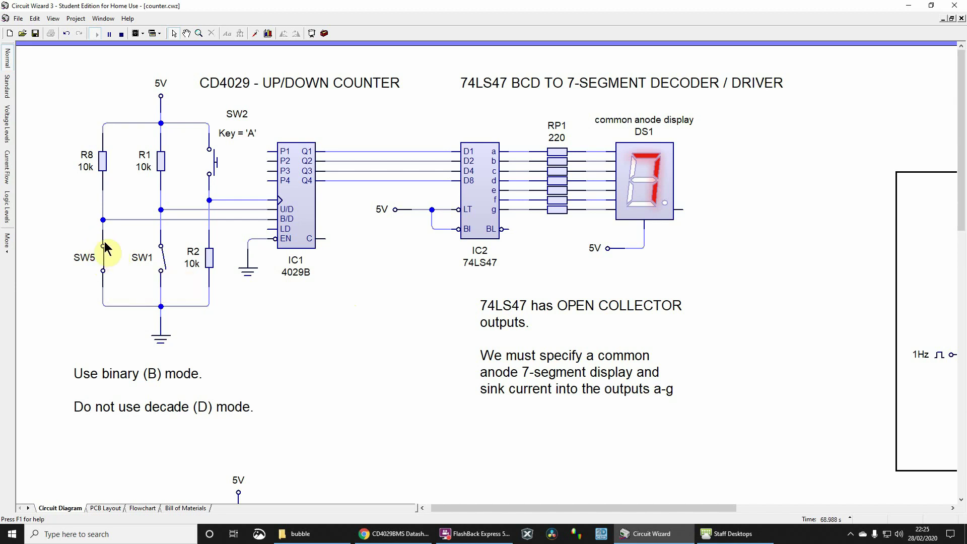
{"action": "left_click", "coordinate": [106, 261]}
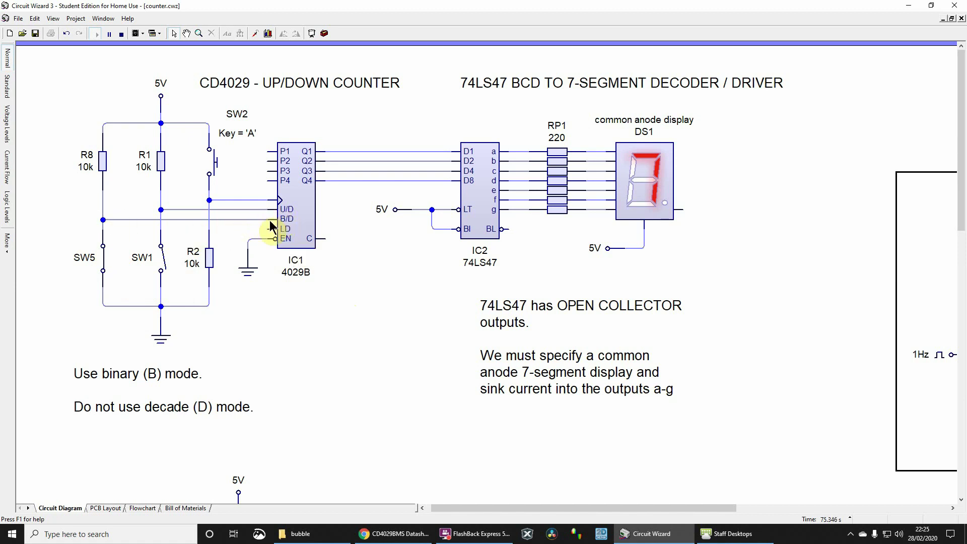
{"action": "mouse_move", "coordinate": [269, 221]}
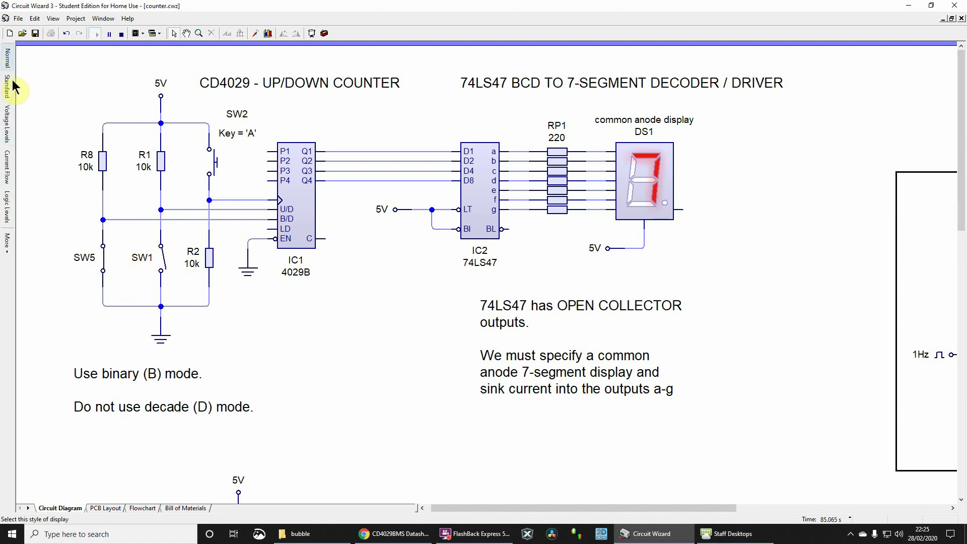
{"action": "left_click", "coordinate": [121, 34]}
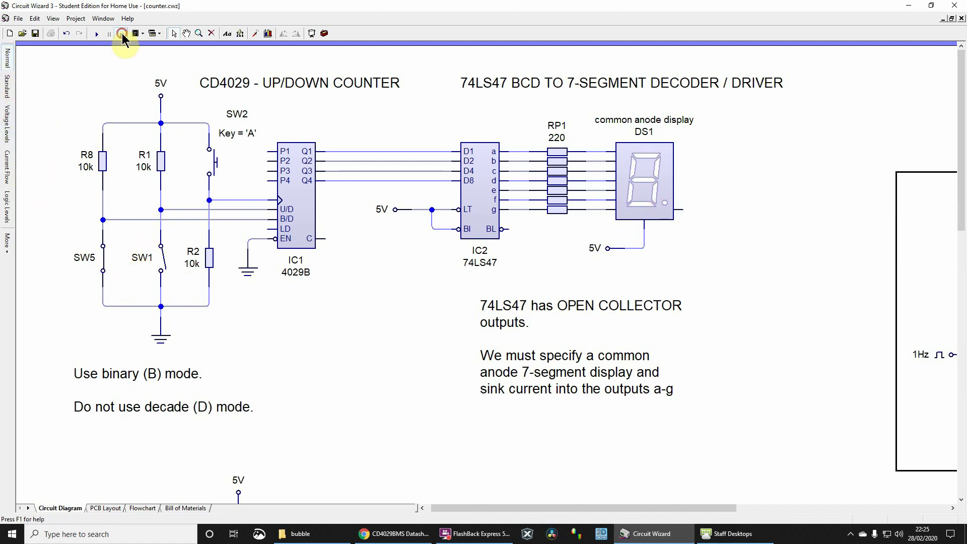
{"action": "left_click", "coordinate": [92, 33]}
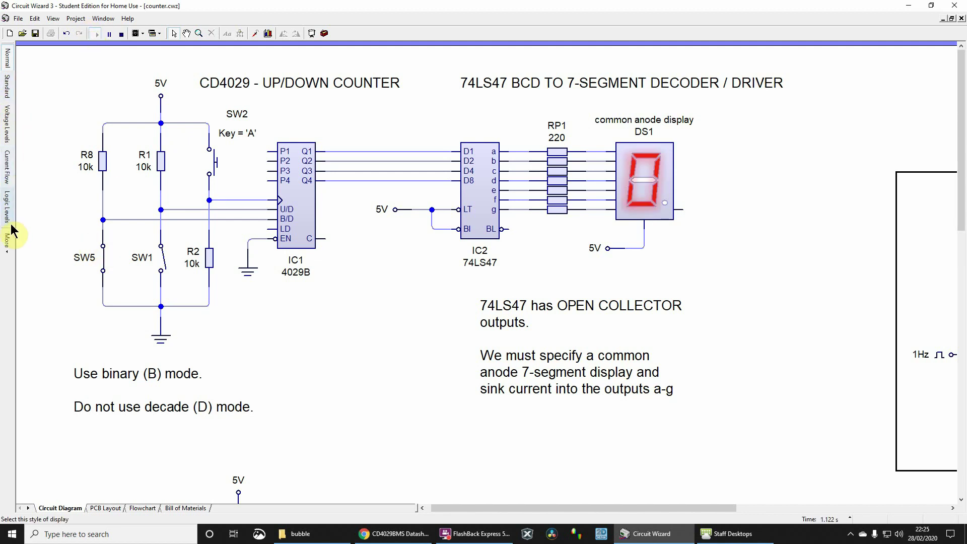
{"action": "left_click", "coordinate": [8, 207]}
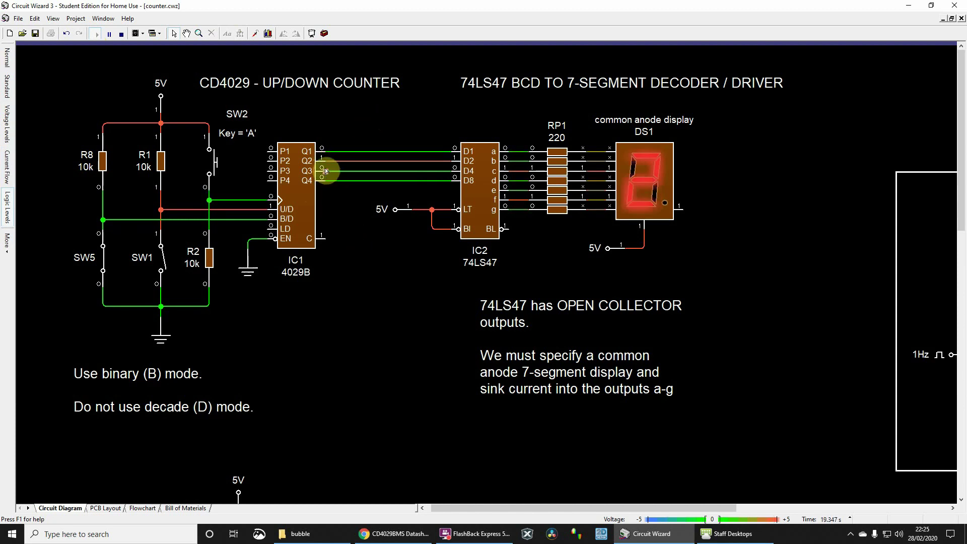
{"action": "key", "text": "a"}
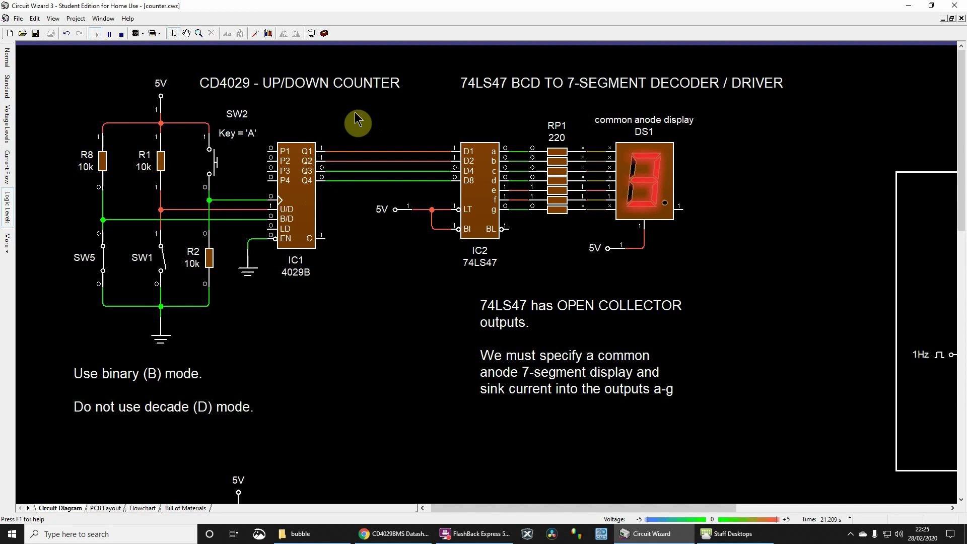
{"action": "key", "text": "a"}
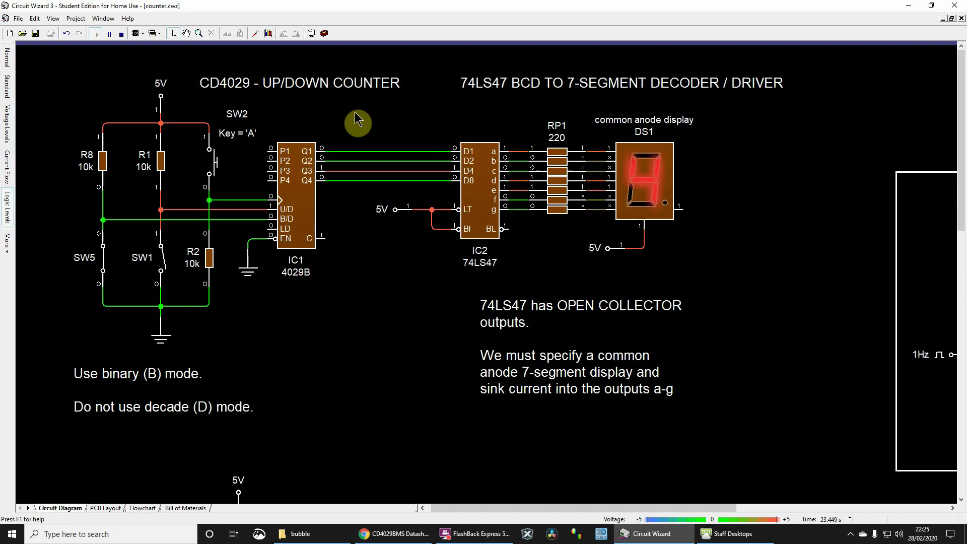
{"action": "key", "text": "a"}
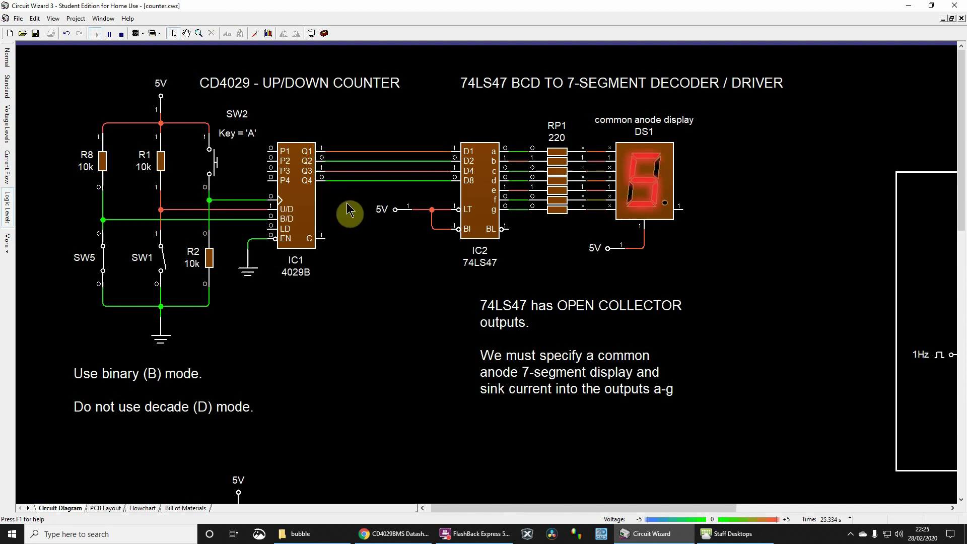
{"action": "key", "text": "a"}
{"action": "key", "text": "a"}
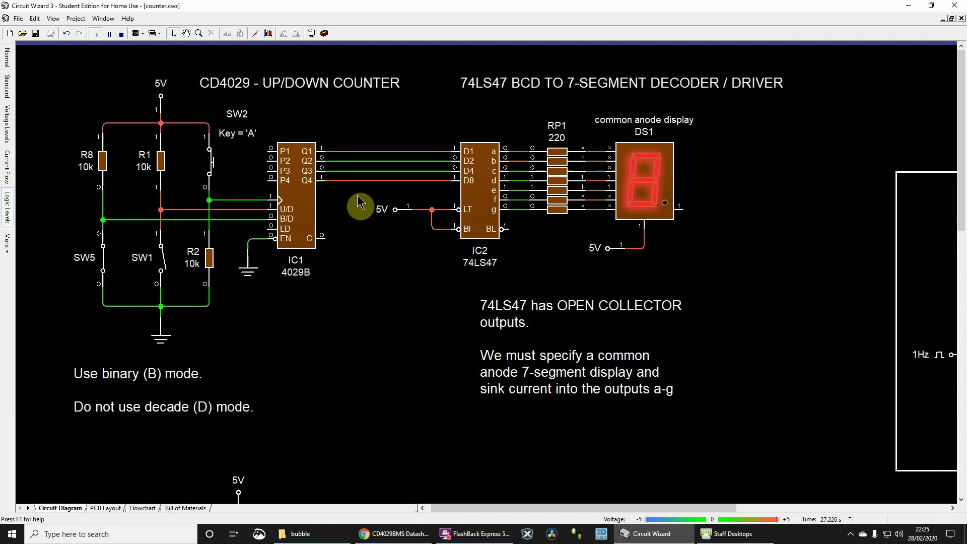
{"action": "key", "text": "a"}
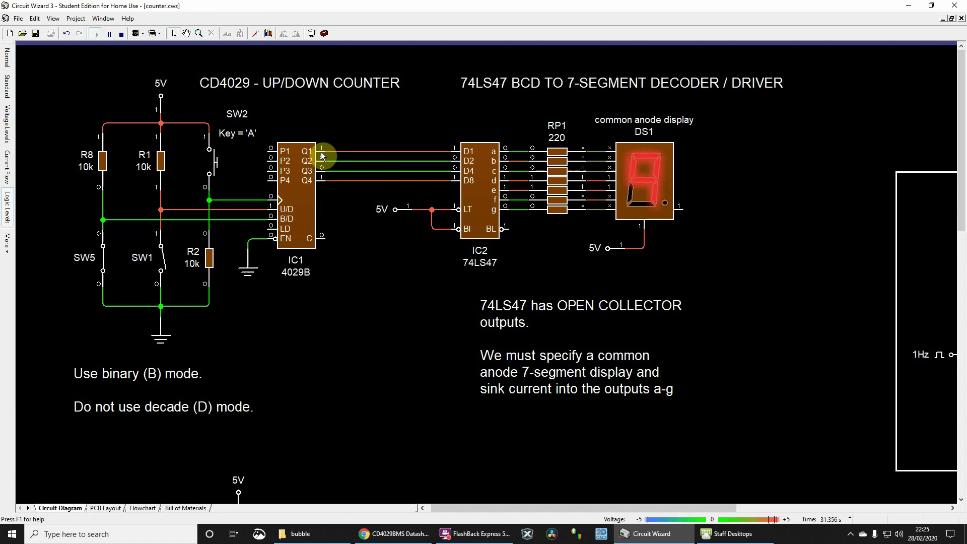
{"action": "mouse_move", "coordinate": [324, 153]}
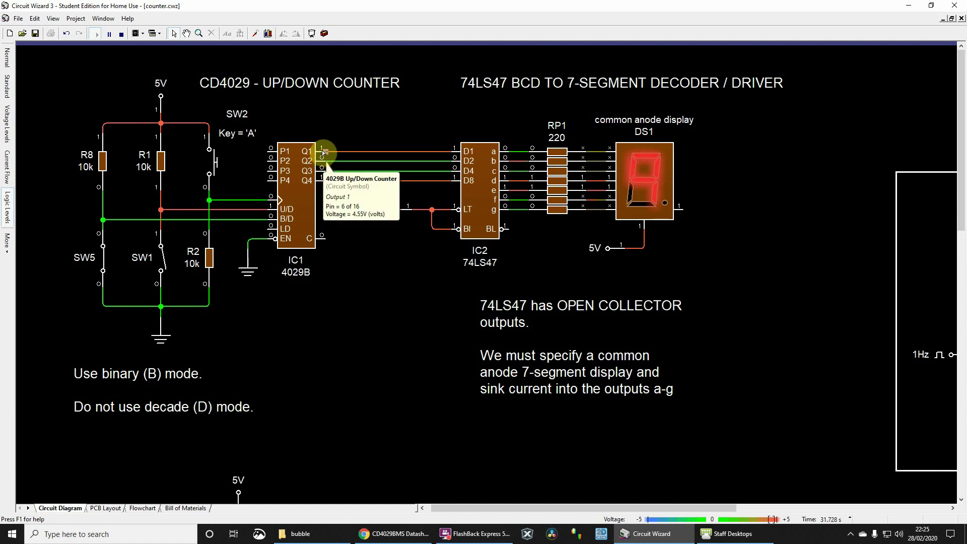
Stop and rerun the simulation, then open SW5 to set the 4029B to binary mode
{"action": "left_click", "coordinate": [121, 34]}
{"action": "left_click", "coordinate": [94, 33]}
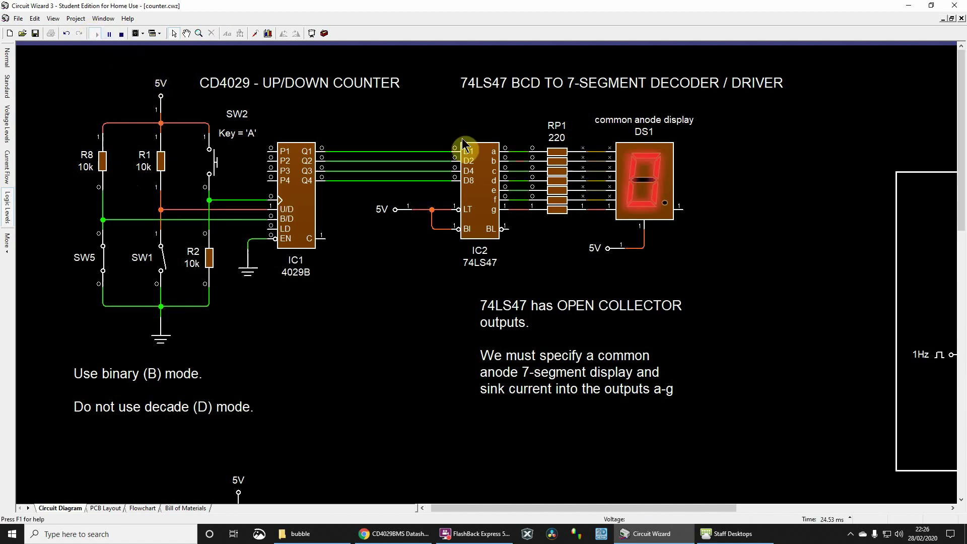
{"action": "left_click", "coordinate": [104, 258]}
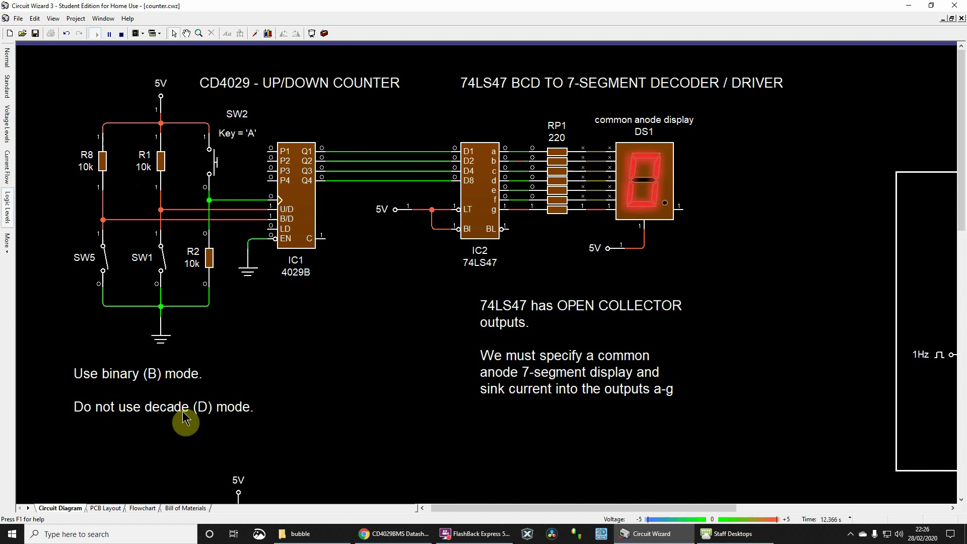
{"action": "mouse_move", "coordinate": [268, 223]}
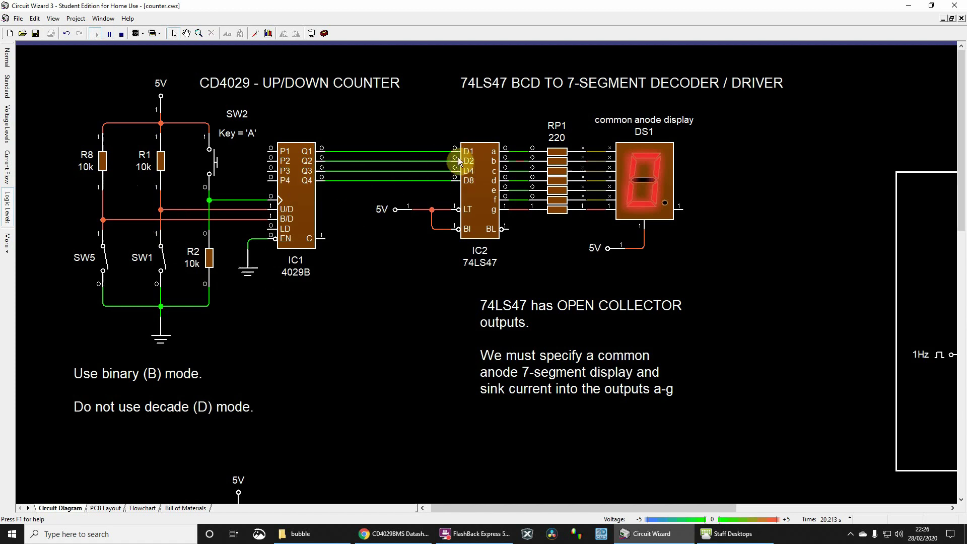
Clock the binary-mode counter with A from 0 step by step up through 9
{"action": "key", "text": "a"}
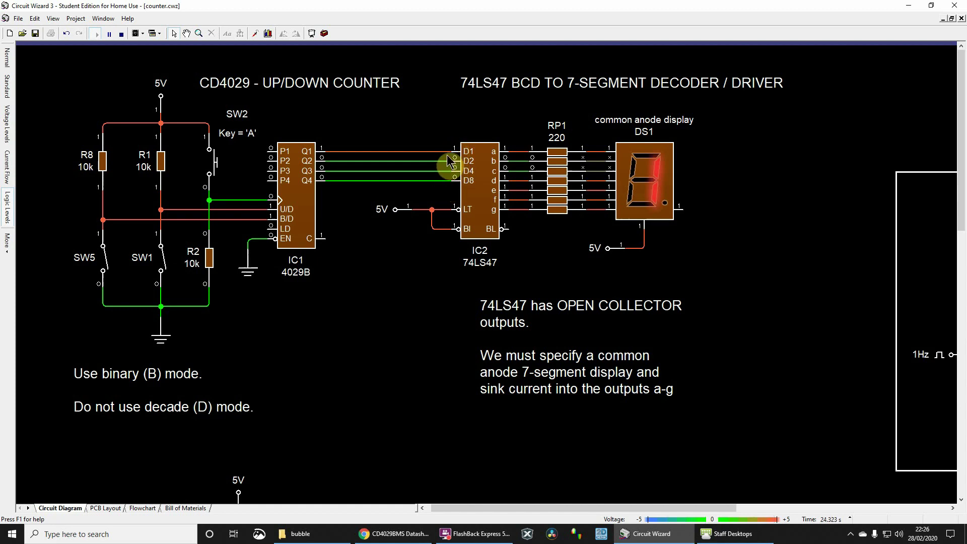
{"action": "key", "text": "a"}
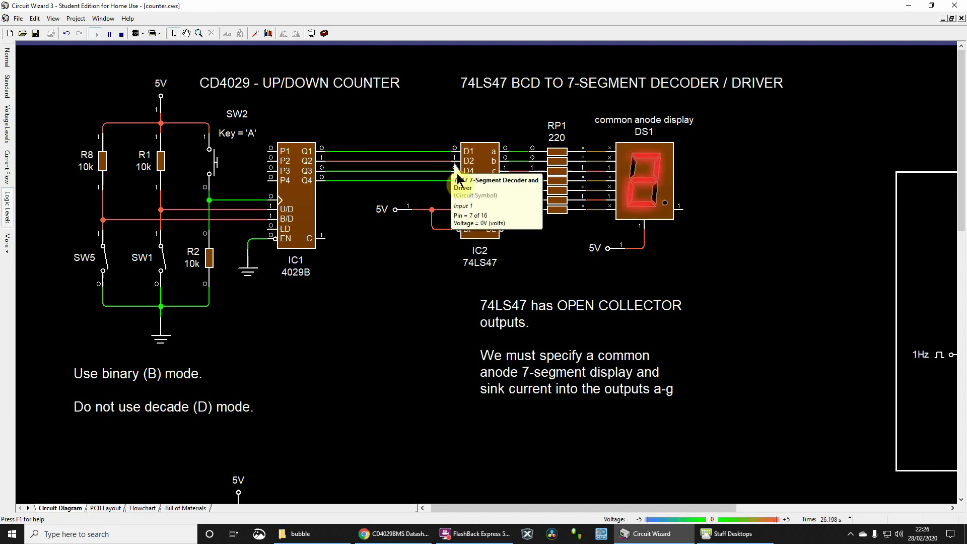
{"action": "key", "text": "a"}
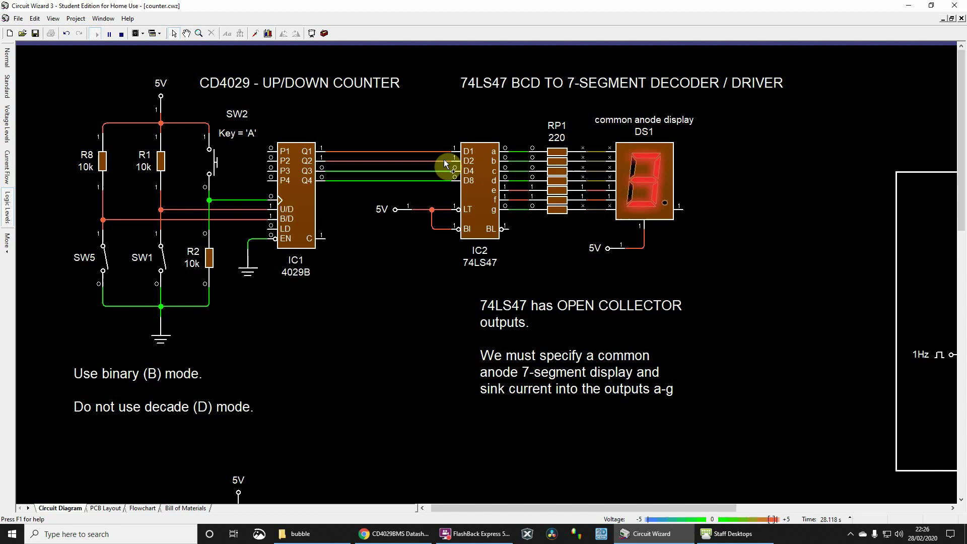
{"action": "key", "text": "a"}
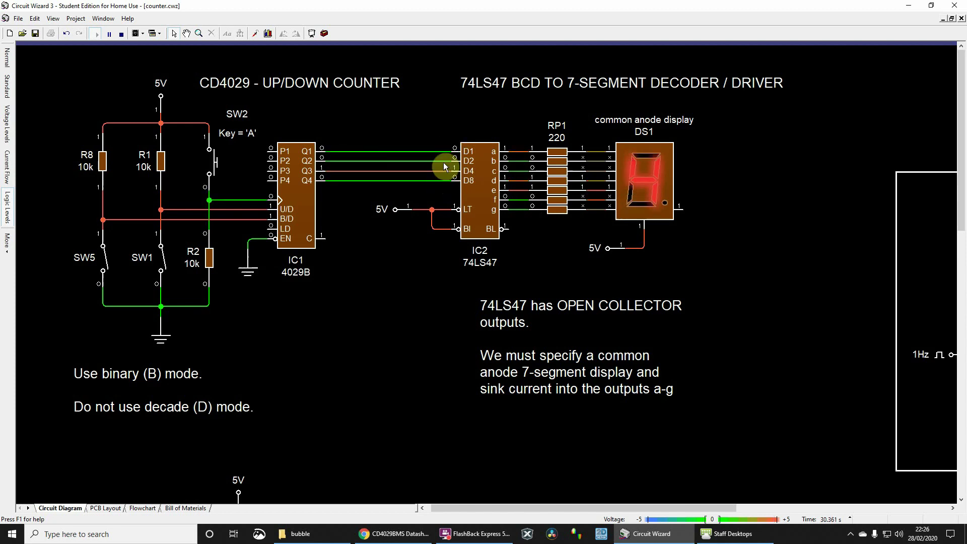
{"action": "key", "text": "a"}
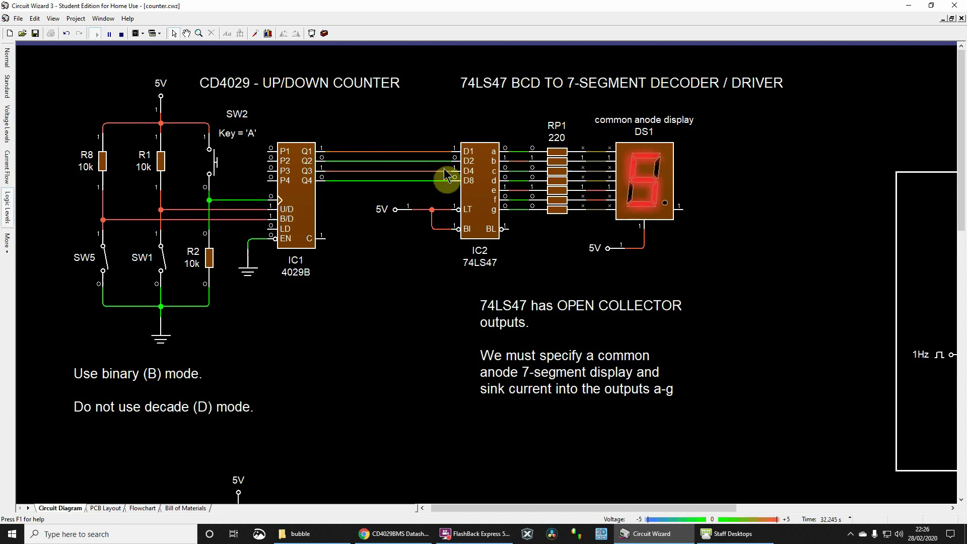
{"action": "key", "text": "a"}
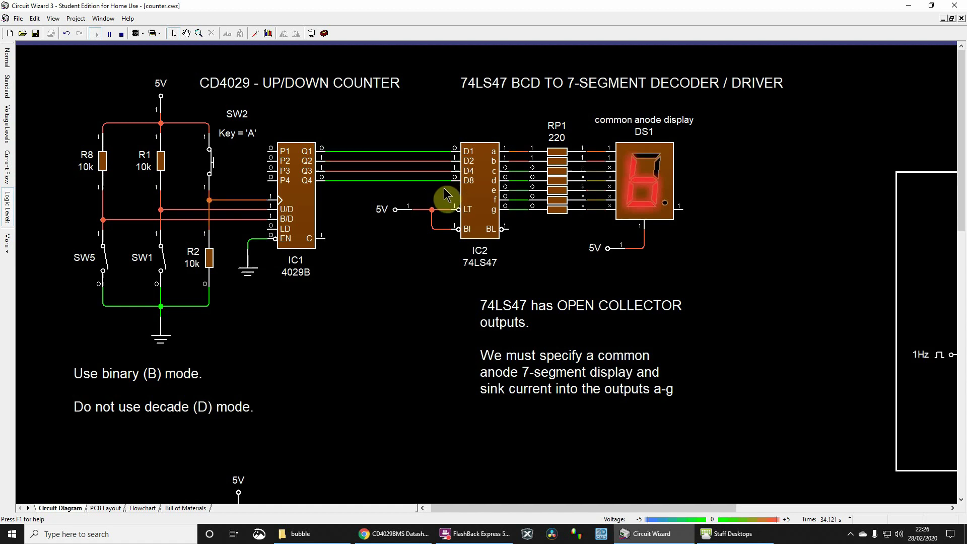
{"action": "key", "text": "a"}
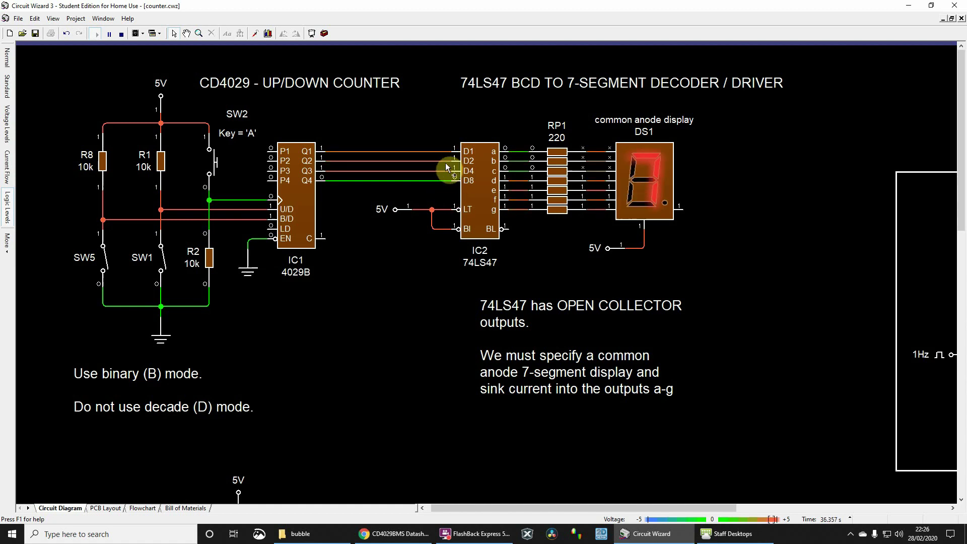
{"action": "key", "text": "a"}
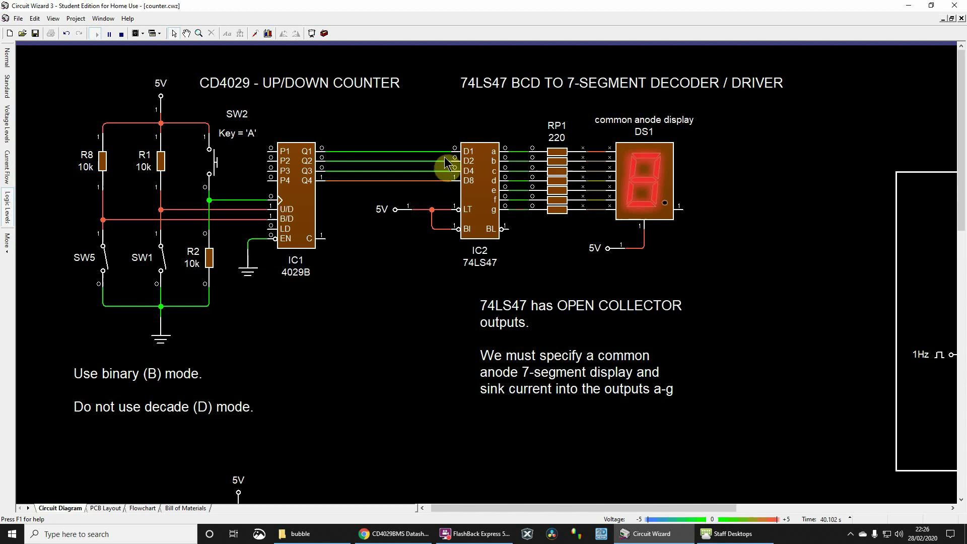
{"action": "key", "text": "a"}
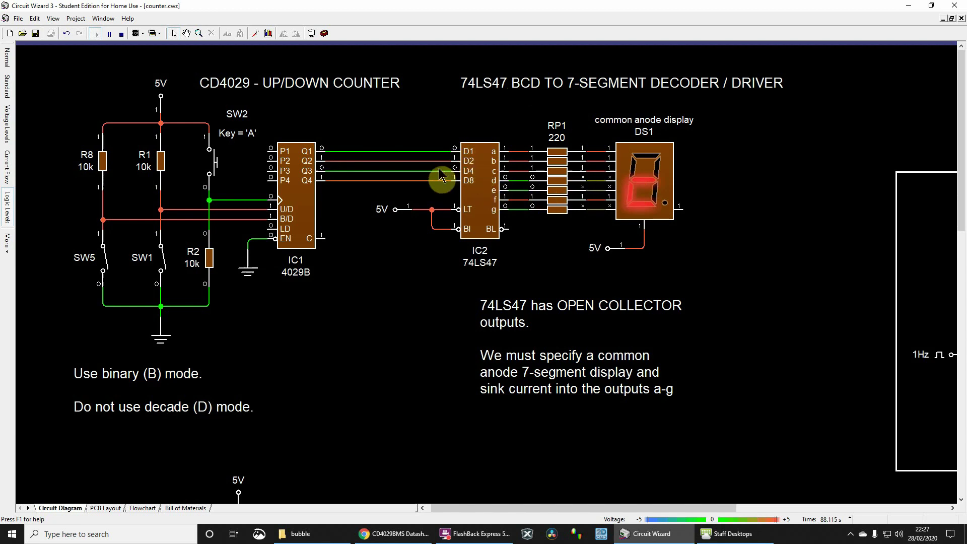
{"action": "mouse_move", "coordinate": [410, 164]}
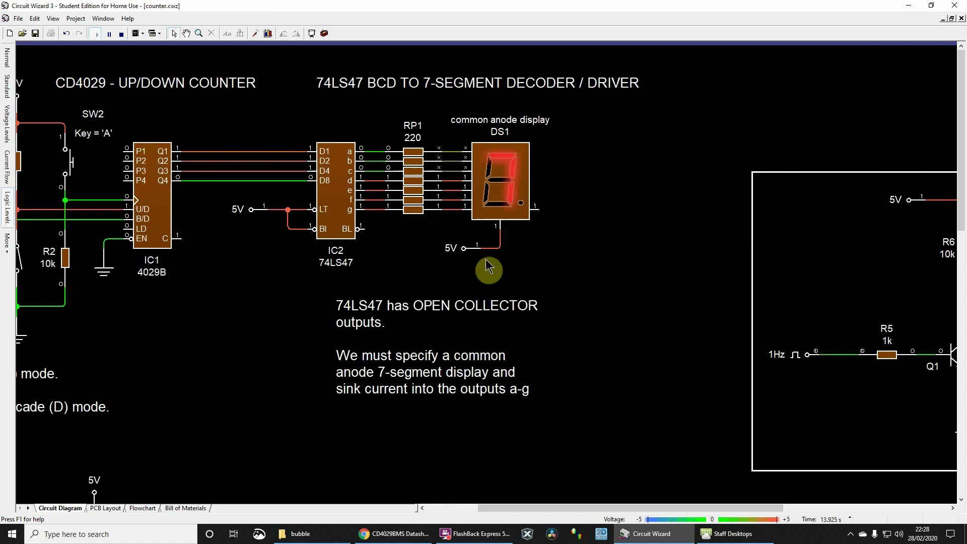
Switch the schematic to the Current Flow view while the display shows 7
{"action": "left_click", "coordinate": [9, 168]}
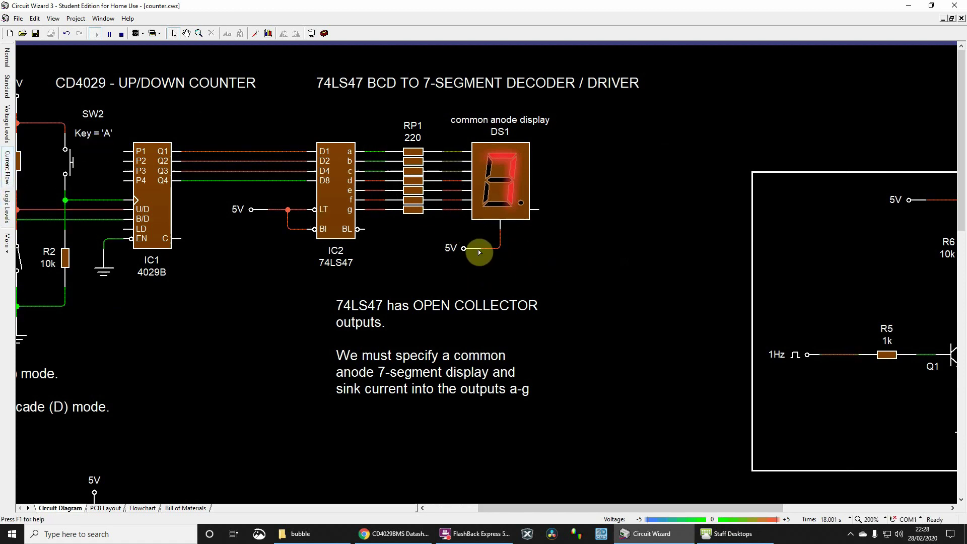
{"action": "mouse_move", "coordinate": [500, 229]}
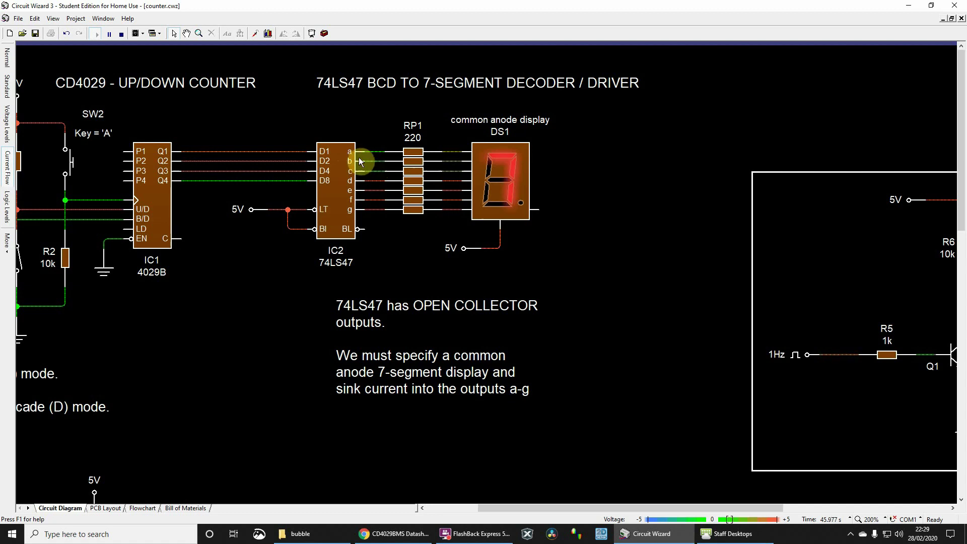
{"action": "mouse_move", "coordinate": [360, 161]}
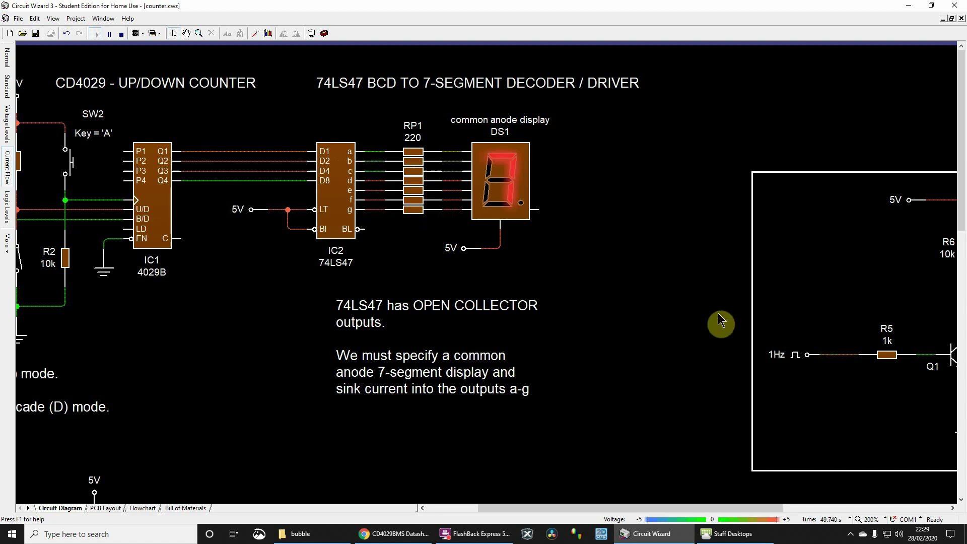
Scroll down to the IC3/IC4 counter circuit driving LEDs D1 to D7
{"action": "left_click_drag", "start_coordinate": [959, 147], "coordinate": [960, 295]}
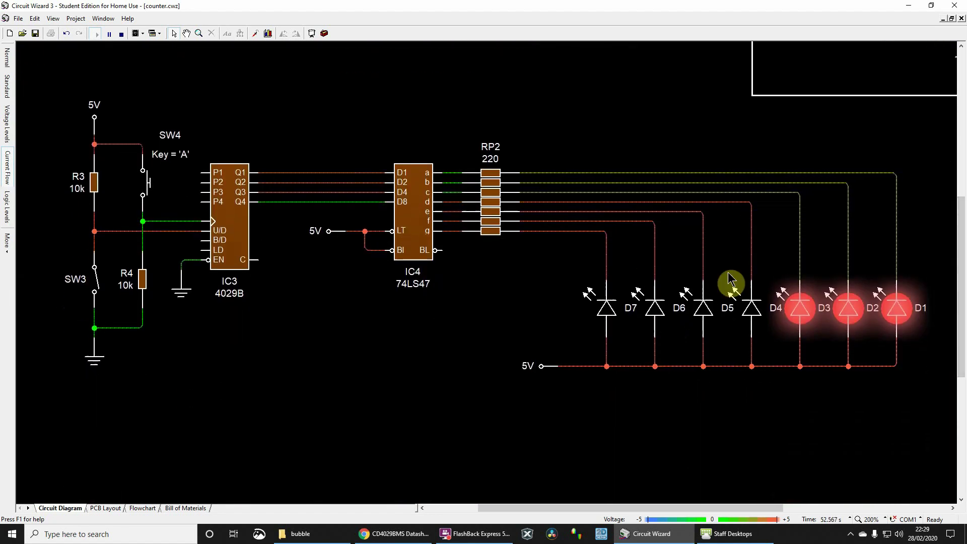